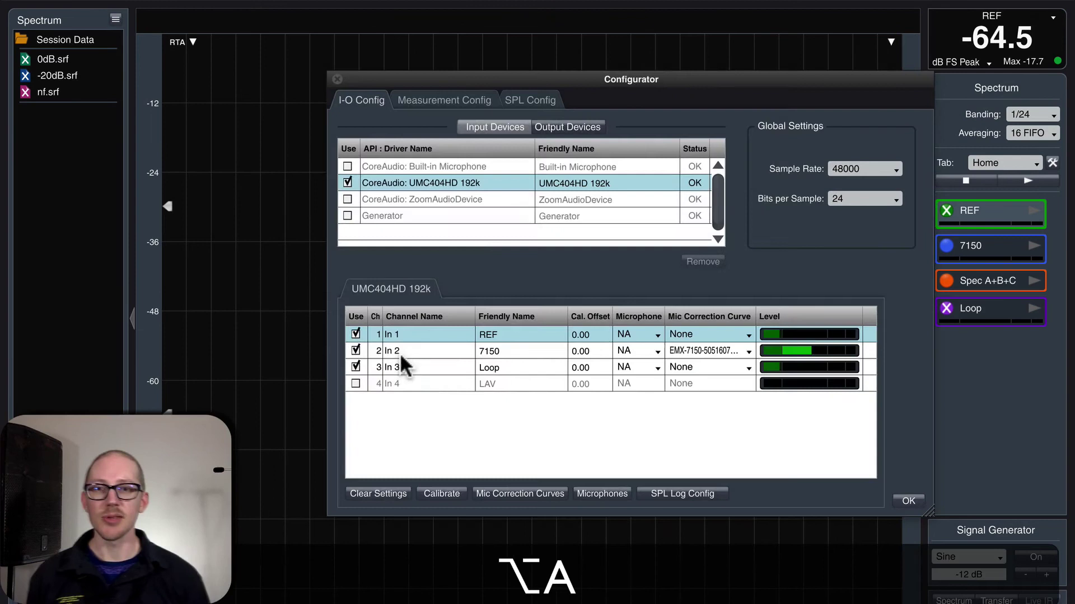
Step: Verify in Measurement Config that TF: Mic Cable measures Loop against REF, then accept
{"action": "double_click", "coordinate": [492, 362]}
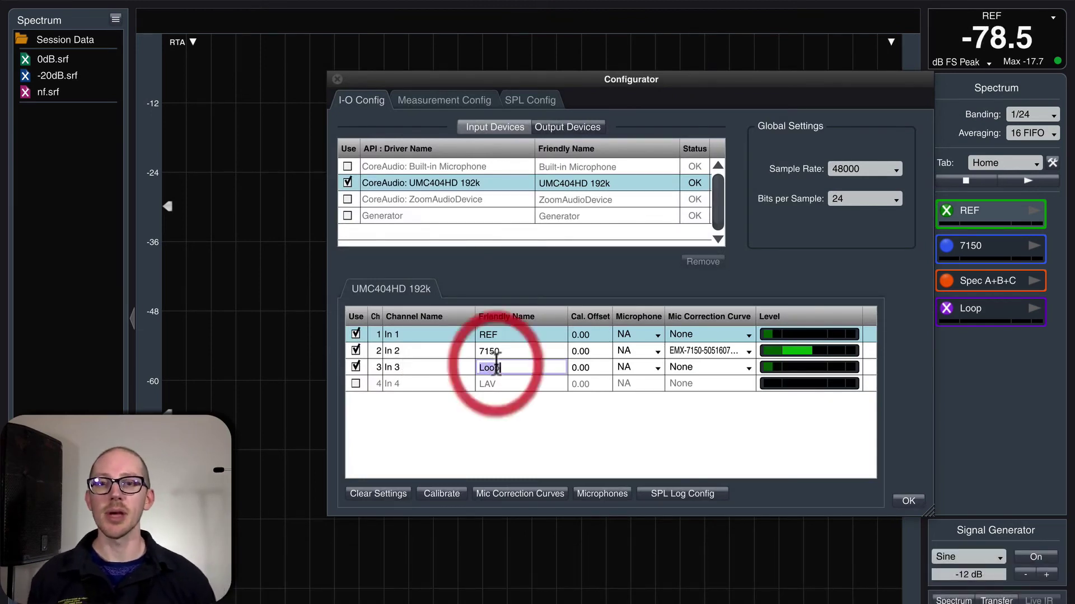
{"action": "left_click", "coordinate": [428, 95]}
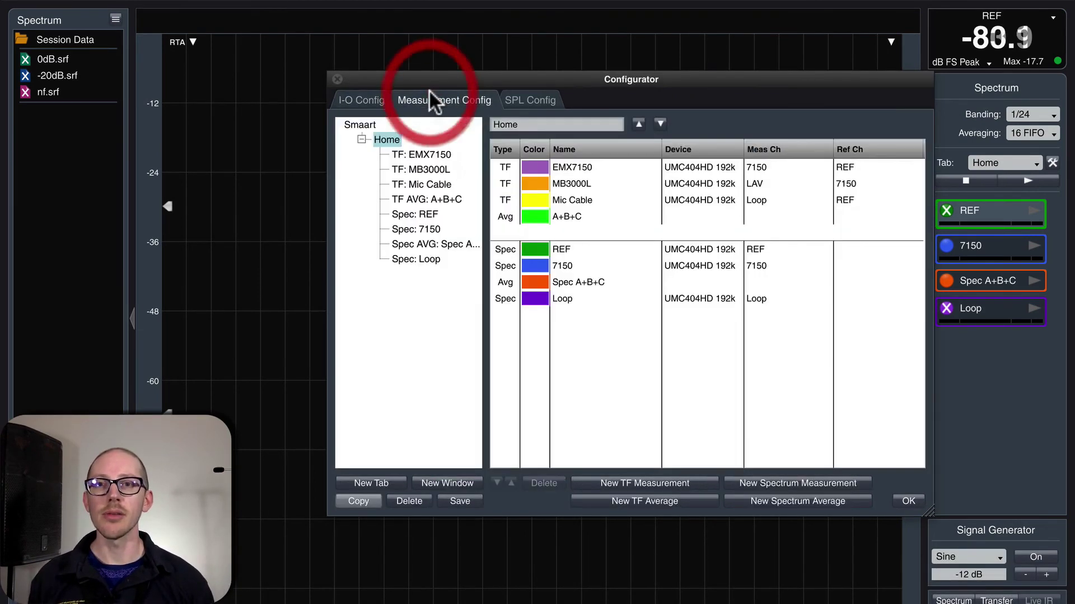
{"action": "double_click", "coordinate": [593, 197]}
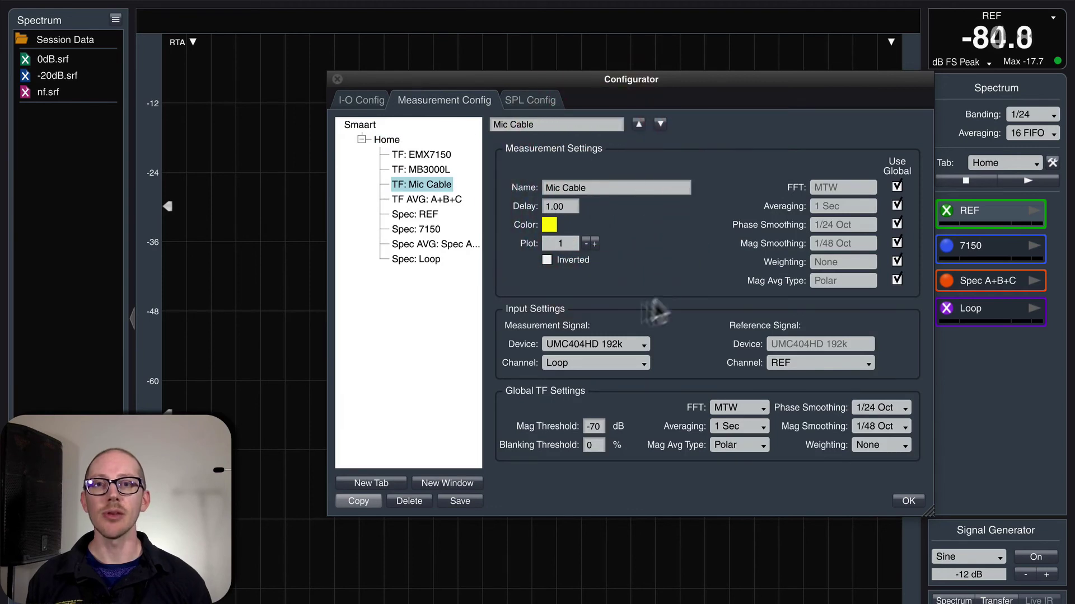
{"action": "left_click", "coordinate": [585, 188]}
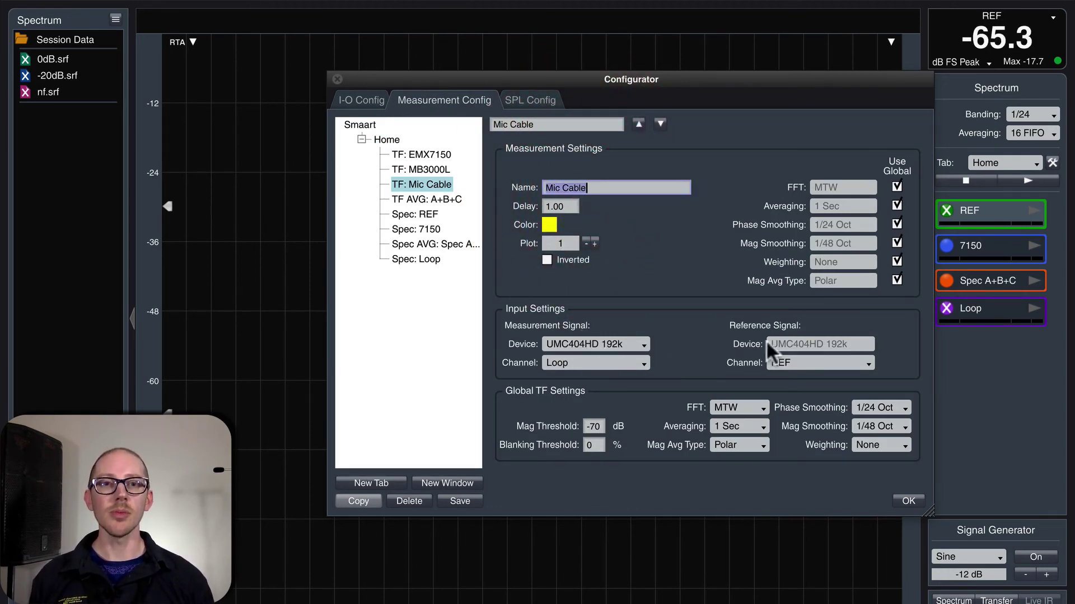
{"action": "left_click", "coordinate": [908, 501]}
Step: Start the REF and Loop spectrum measurements with the sine generator on
{"action": "left_click", "coordinate": [417, 326]}
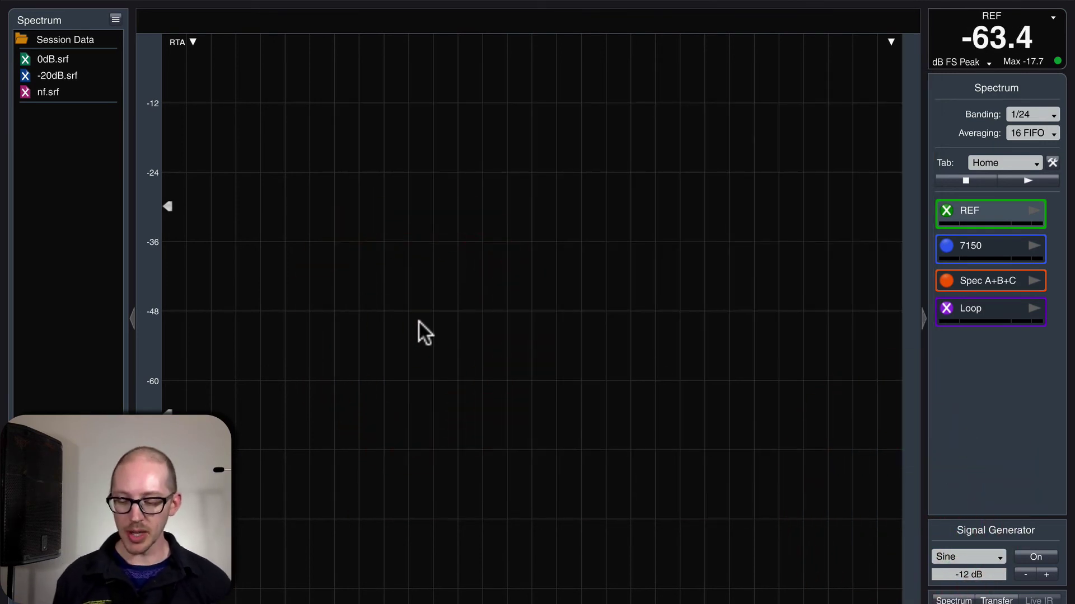
{"action": "left_click", "coordinate": [1033, 212]}
{"action": "left_click", "coordinate": [624, 251]}
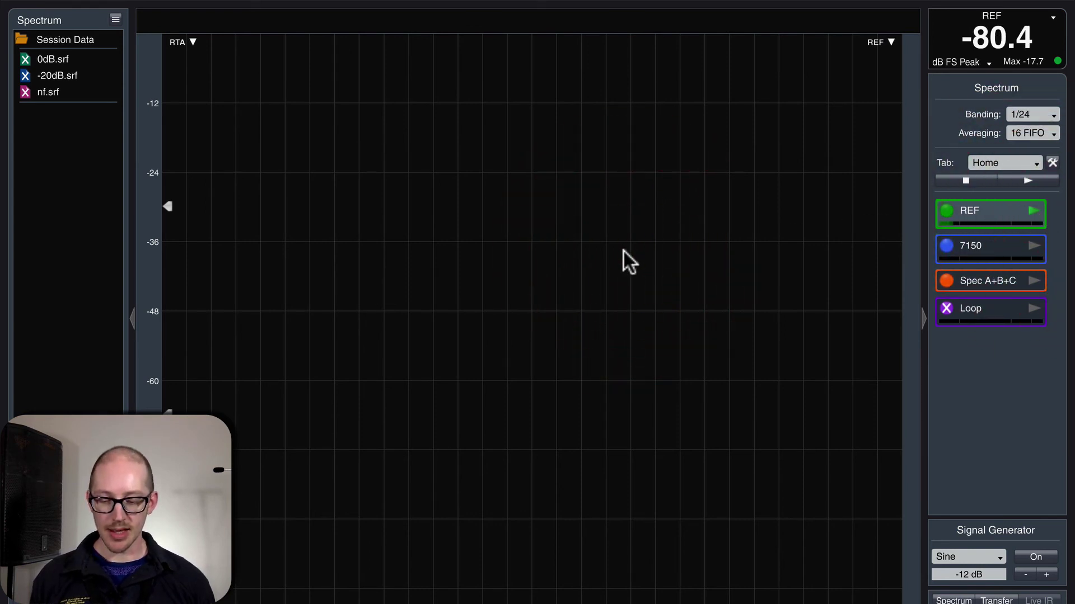
{"action": "key", "text": "g"}
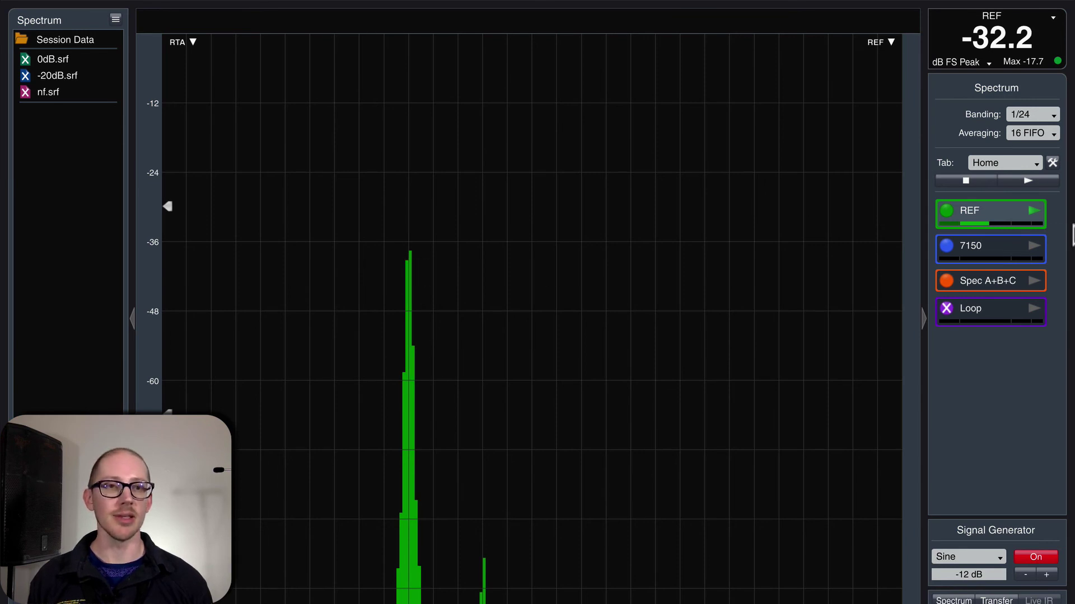
{"action": "left_click", "coordinate": [1032, 309]}
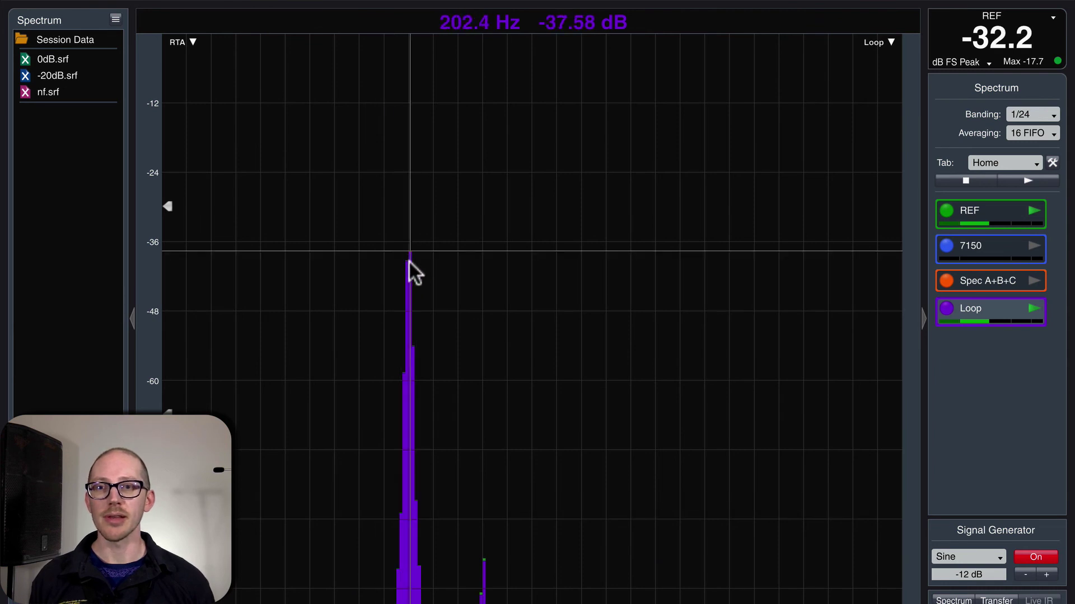
Step: Zoom in to compare the Loop and REF peaks near 200 Hz, then zoom back out
{"action": "left_click_drag", "start_coordinate": [388, 227], "coordinate": [447, 312]}
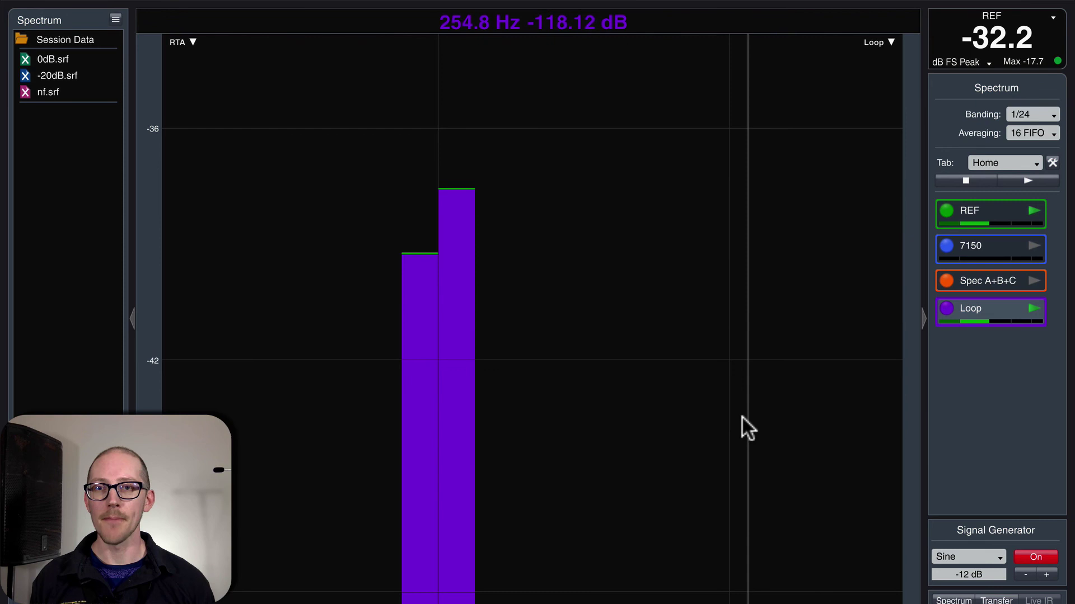
{"action": "left_click_drag", "start_coordinate": [378, 143], "coordinate": [571, 375]}
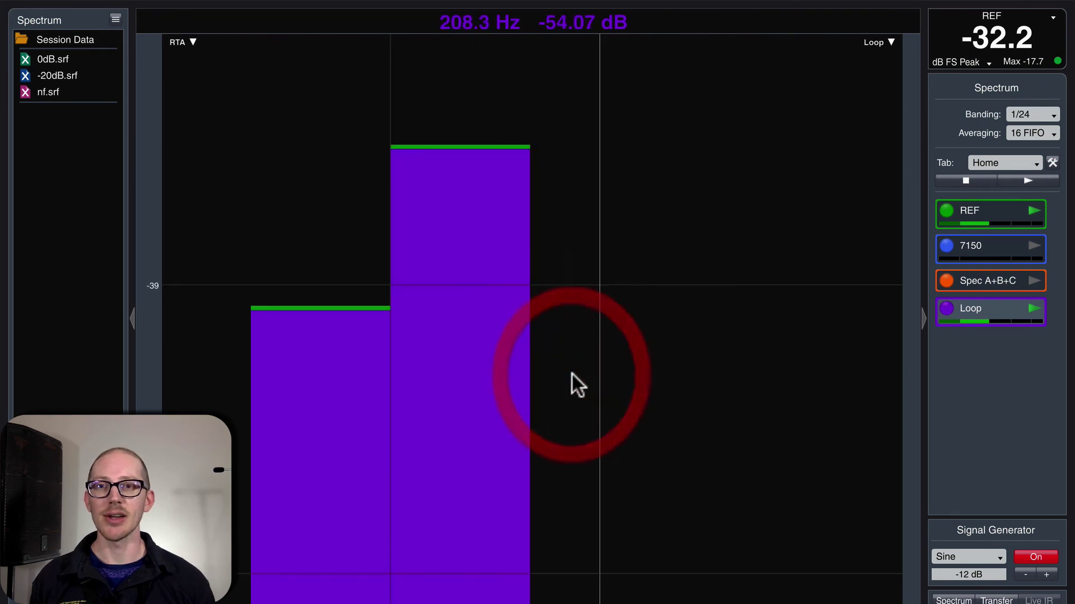
{"action": "left_click_drag", "start_coordinate": [189, 64], "coordinate": [639, 495]}
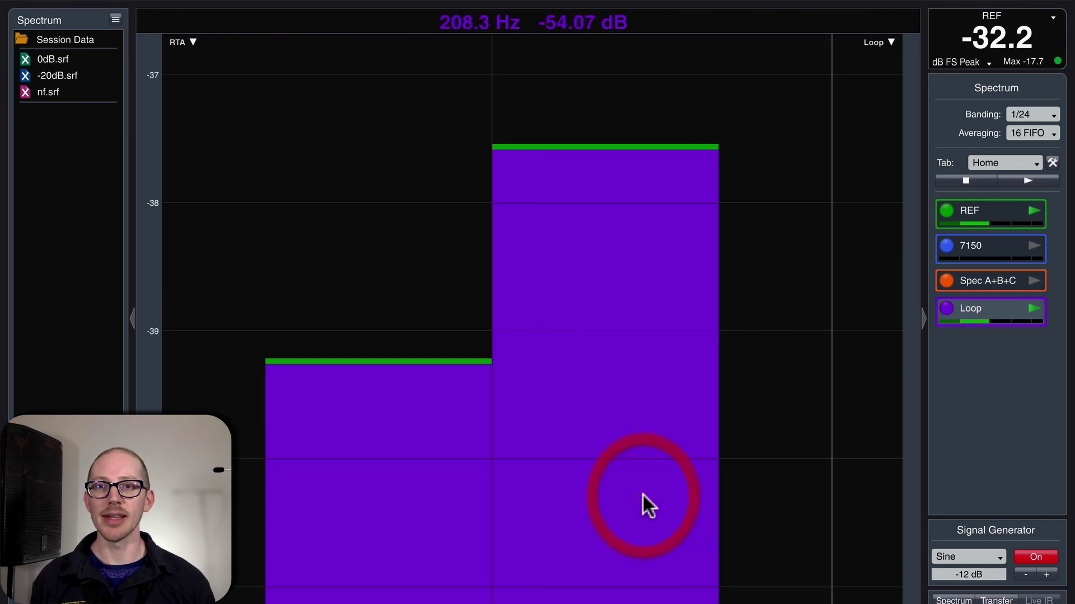
{"action": "left_click_drag", "start_coordinate": [231, 91], "coordinate": [758, 413]}
{"action": "left_click_drag", "start_coordinate": [481, 70], "coordinate": [858, 271]}
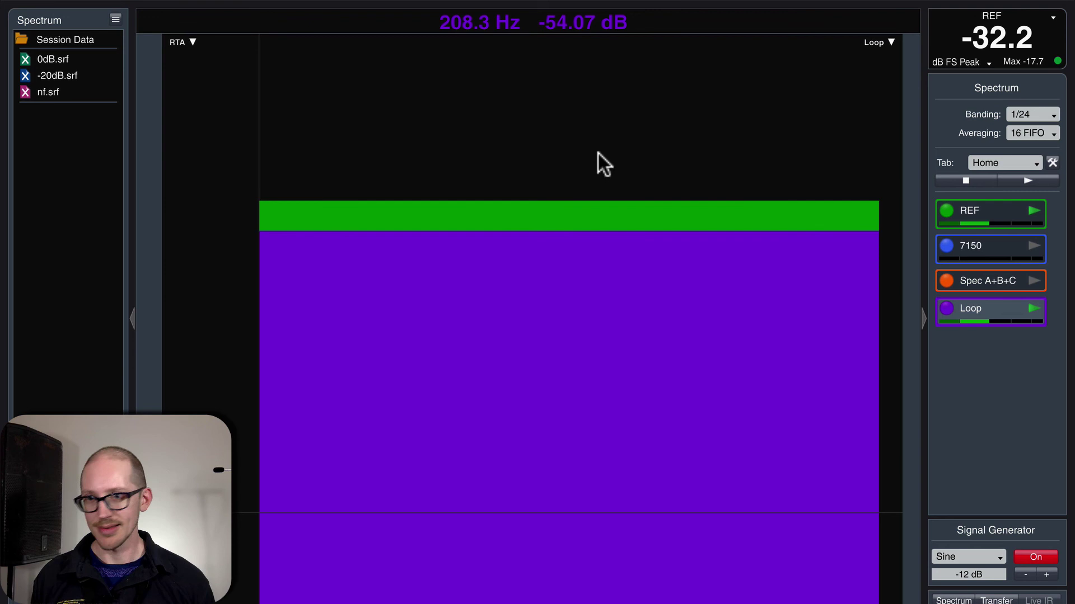
{"action": "left_click", "coordinate": [156, 165]}
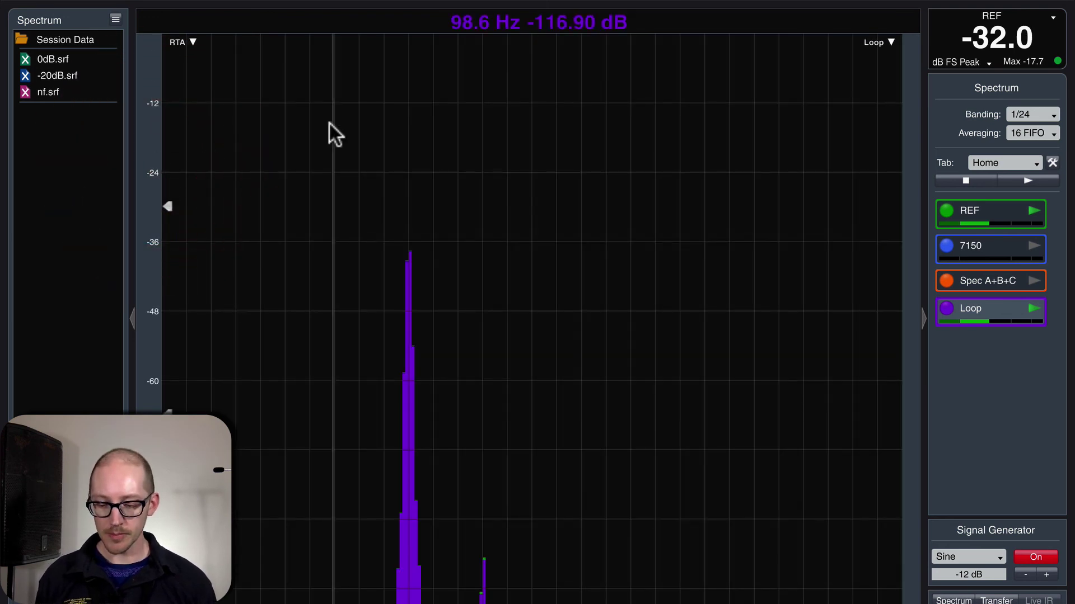
Step: Switch to Transfer Function view, restart the sine generator, and run the Mic Cable measurement
{"action": "key", "text": "t"}
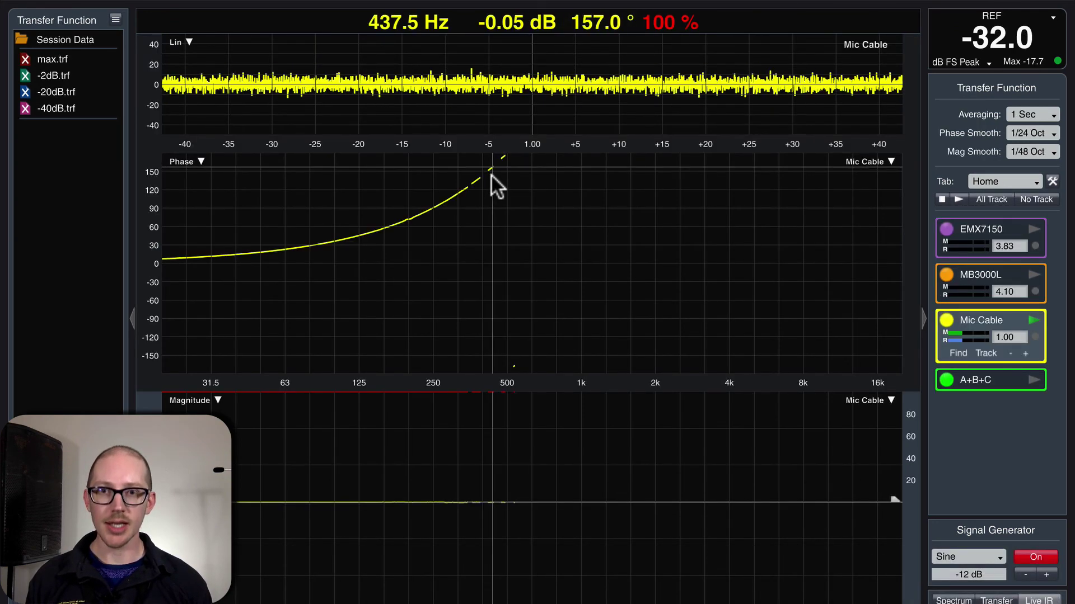
{"action": "key", "text": "space"}
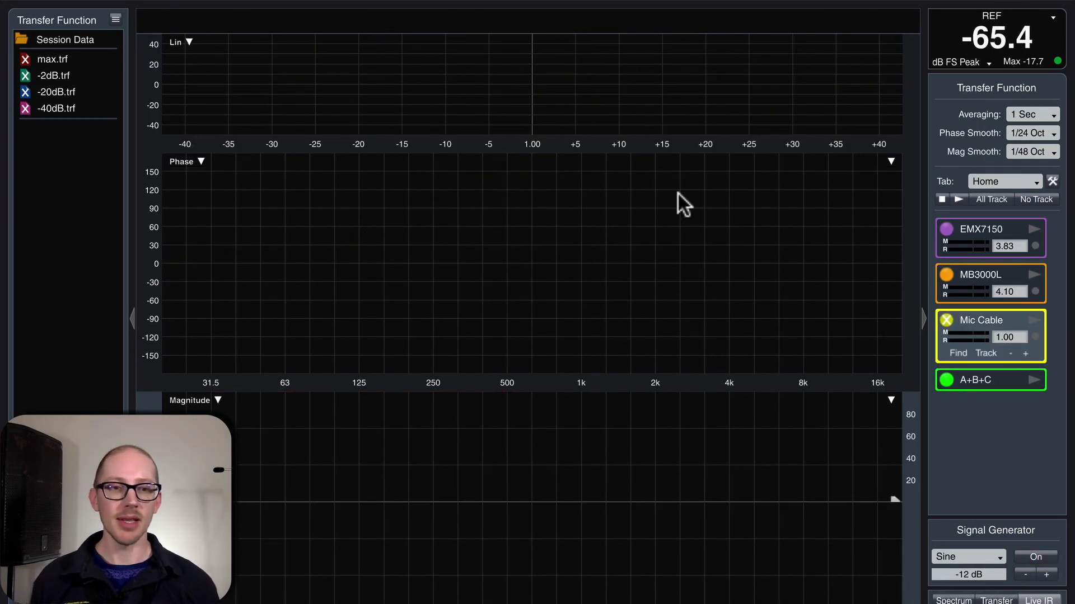
{"action": "key", "text": "g"}
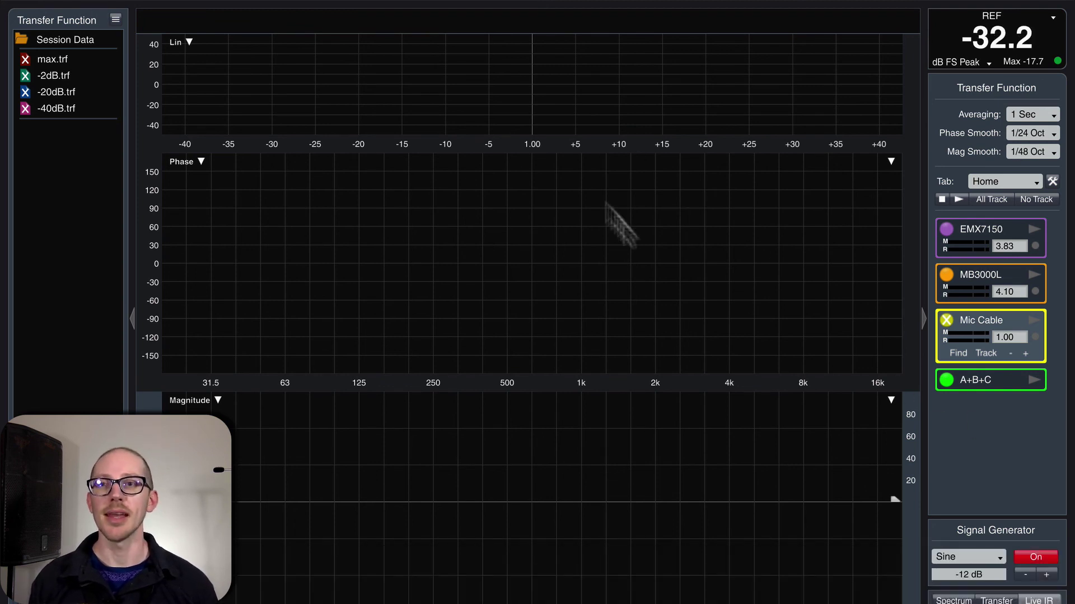
{"action": "left_click", "coordinate": [945, 320]}
{"action": "left_click", "coordinate": [1032, 321]}
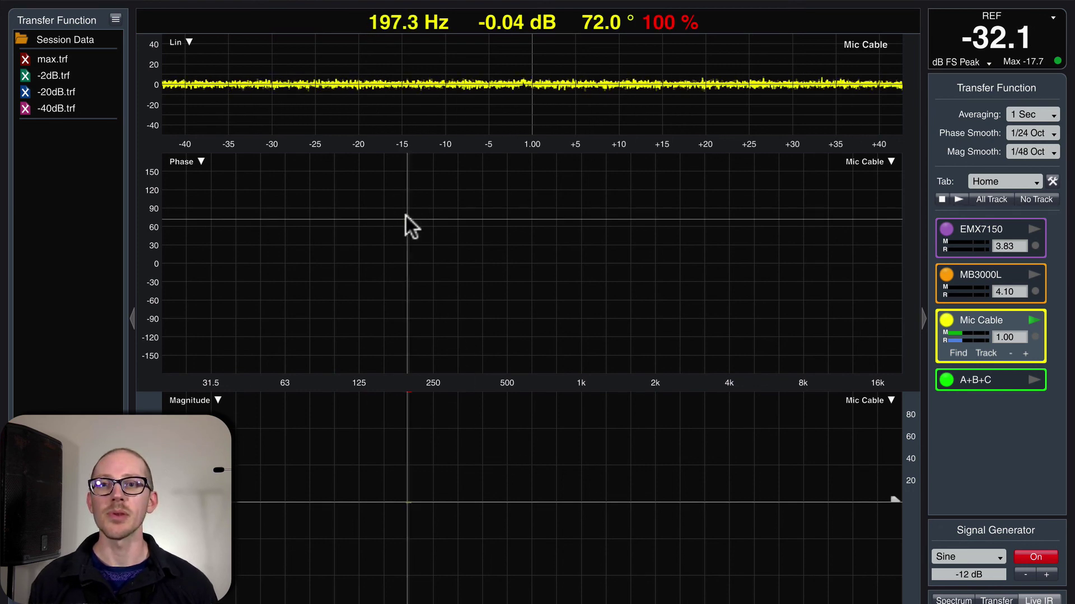
Step: Set the generator to Pink Noise and put magnitude above phase with key 6
{"action": "left_click", "coordinate": [986, 559]}
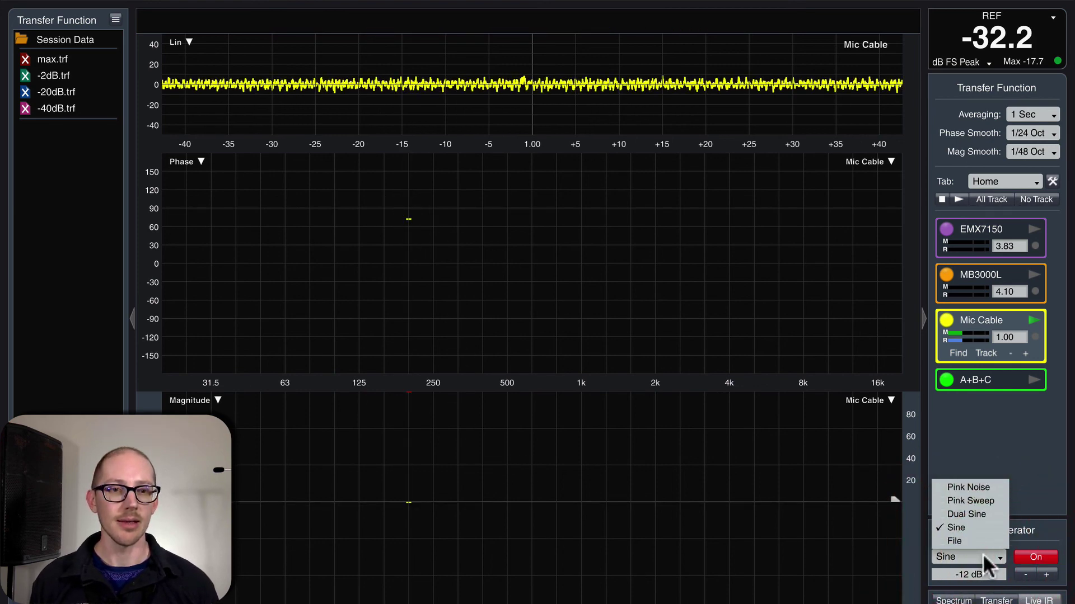
{"action": "left_click", "coordinate": [971, 486]}
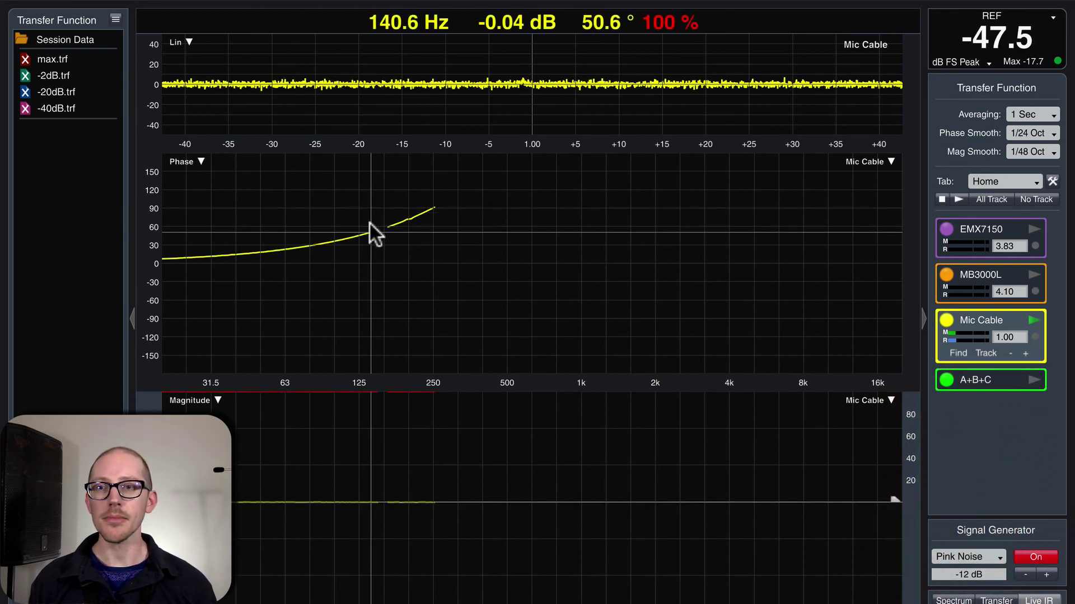
{"action": "key", "text": "6"}
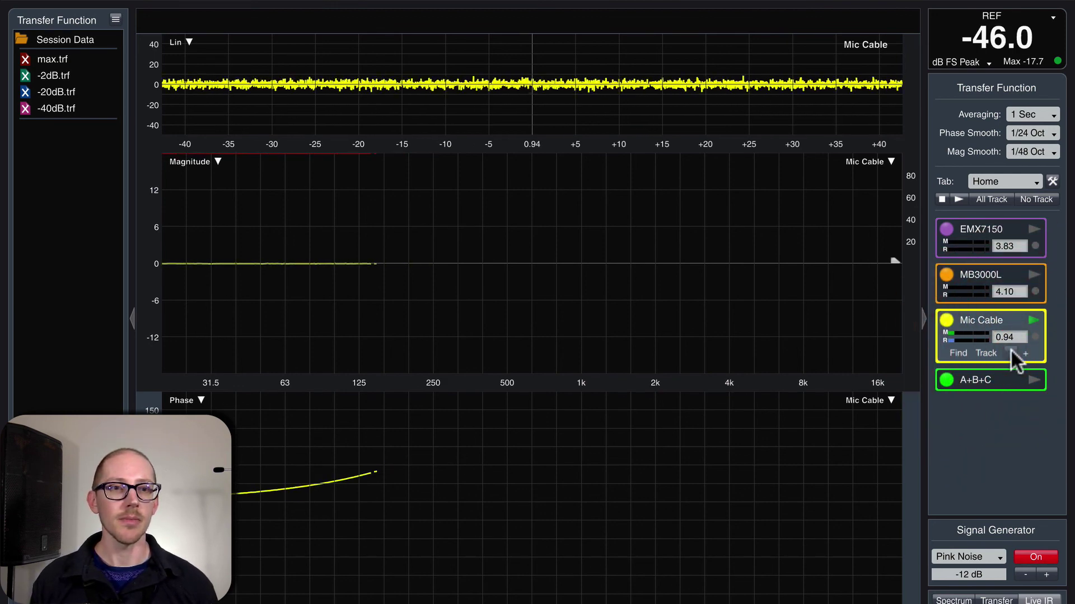
Step: Apply the Delay Finder's -145.10 ms to Mic Cable and reopen the Configurator with Alt+A
{"action": "left_click", "coordinate": [1034, 337]}
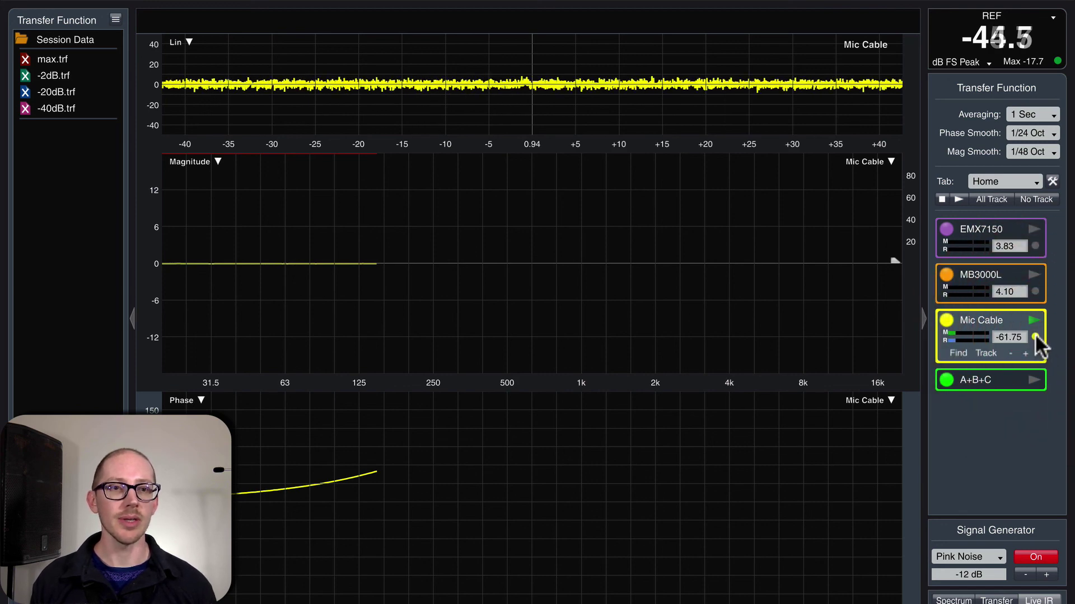
{"action": "left_click", "coordinate": [1034, 336]}
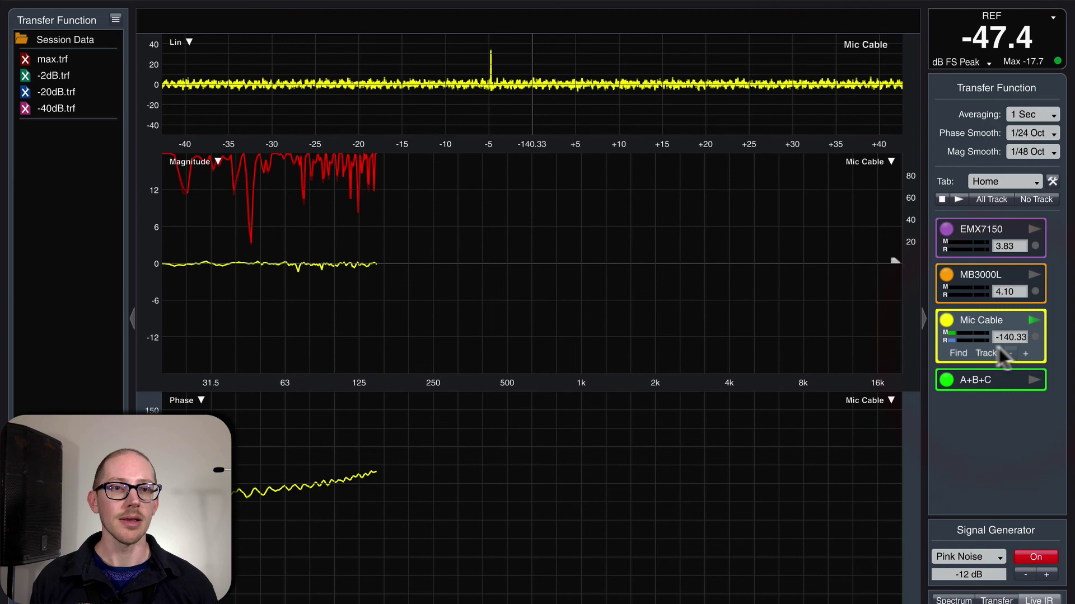
{"action": "left_click", "coordinate": [959, 351]}
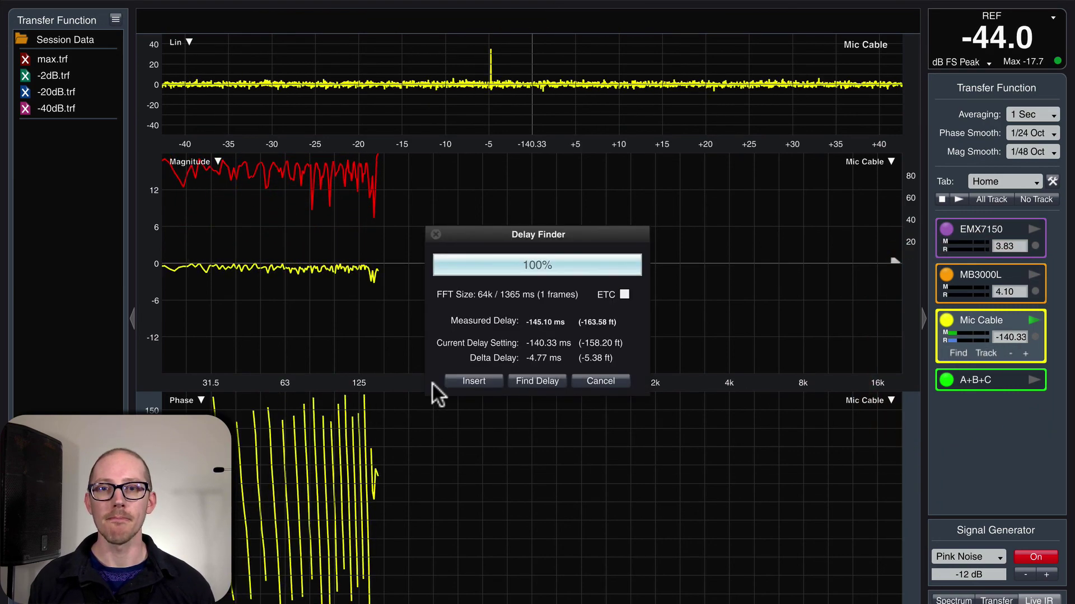
{"action": "left_click", "coordinate": [473, 381]}
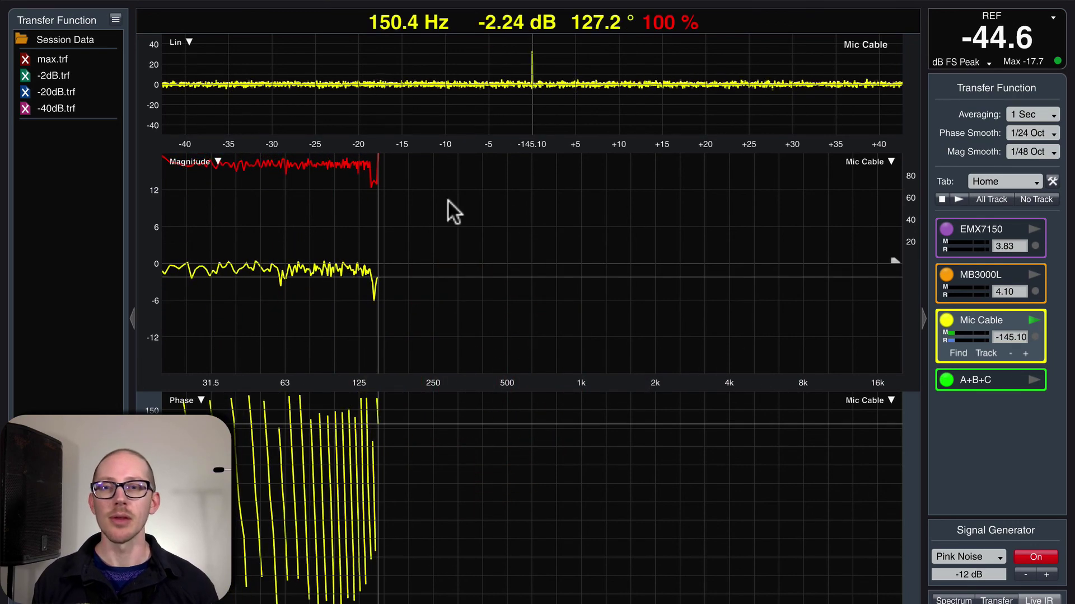
{"action": "key", "text": "alt+a"}
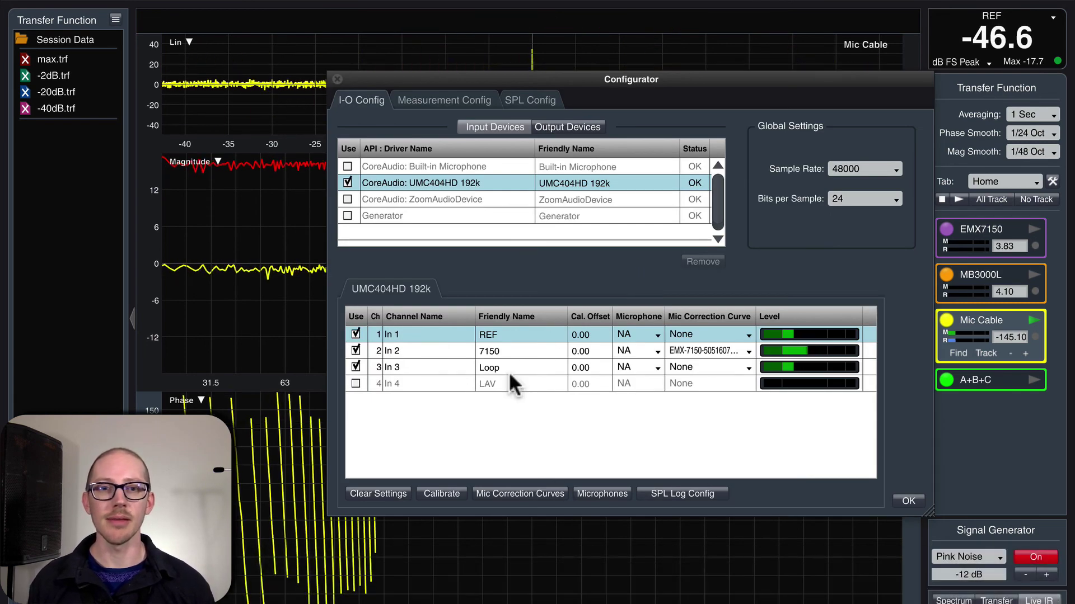
Step: Select TF: Mic Cable in Measurement Config to check it compares Loop against REF
{"action": "left_click", "coordinate": [436, 95]}
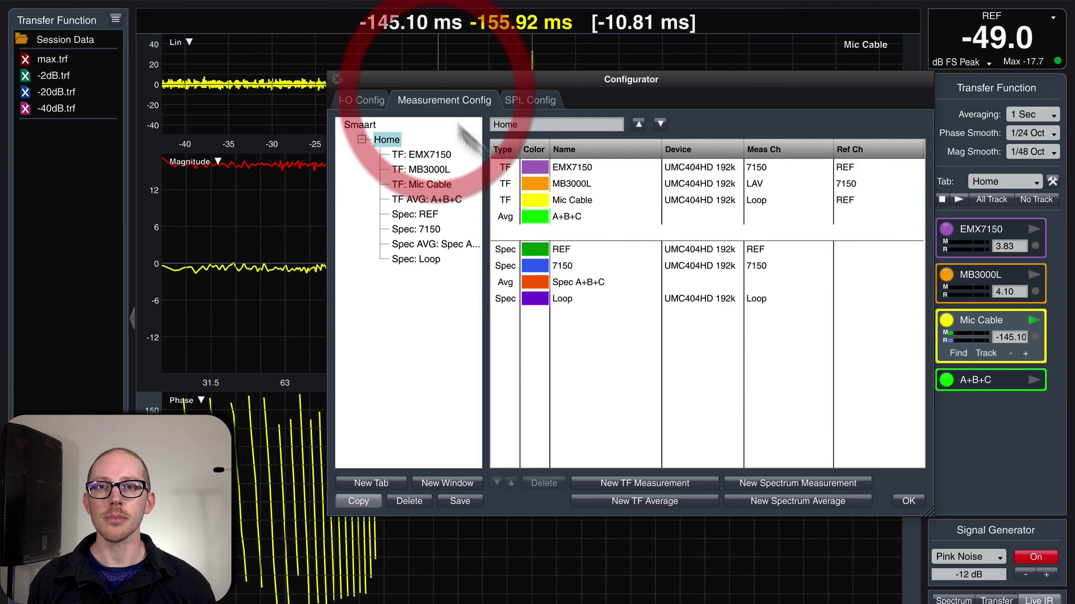
{"action": "left_click", "coordinate": [587, 195]}
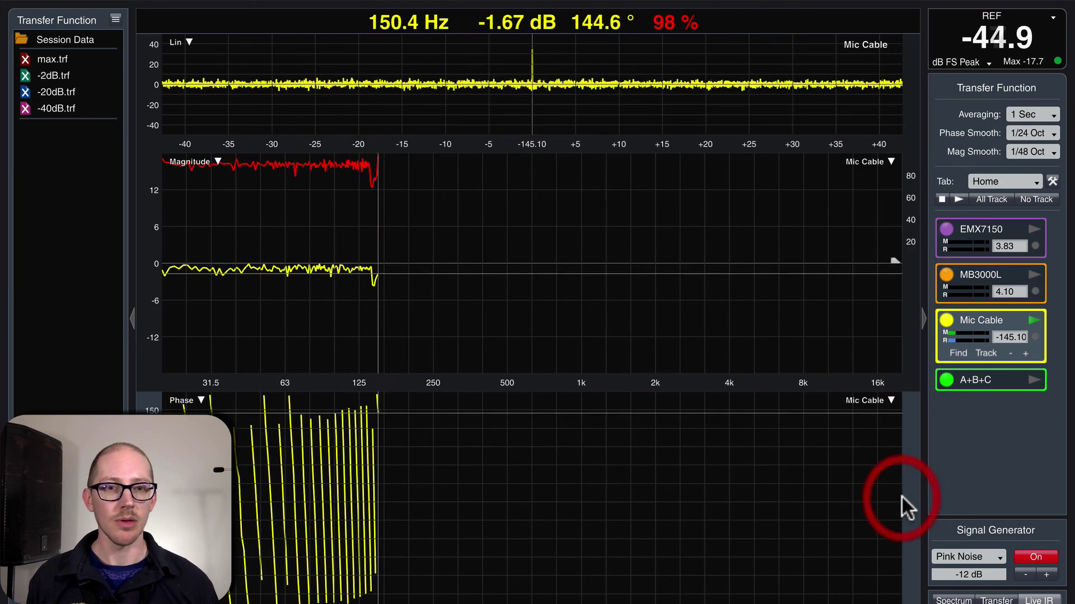
Step: Close the Configurator and show the 20–150 Hz band-limited pink noise generator settings
{"action": "left_click", "coordinate": [904, 501]}
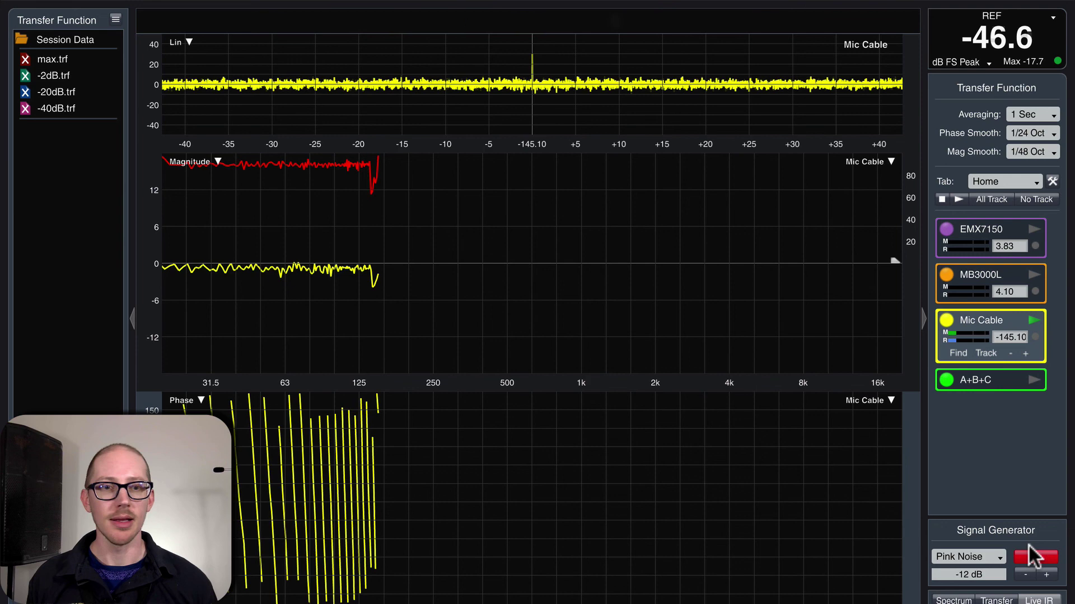
{"action": "left_click", "coordinate": [982, 529]}
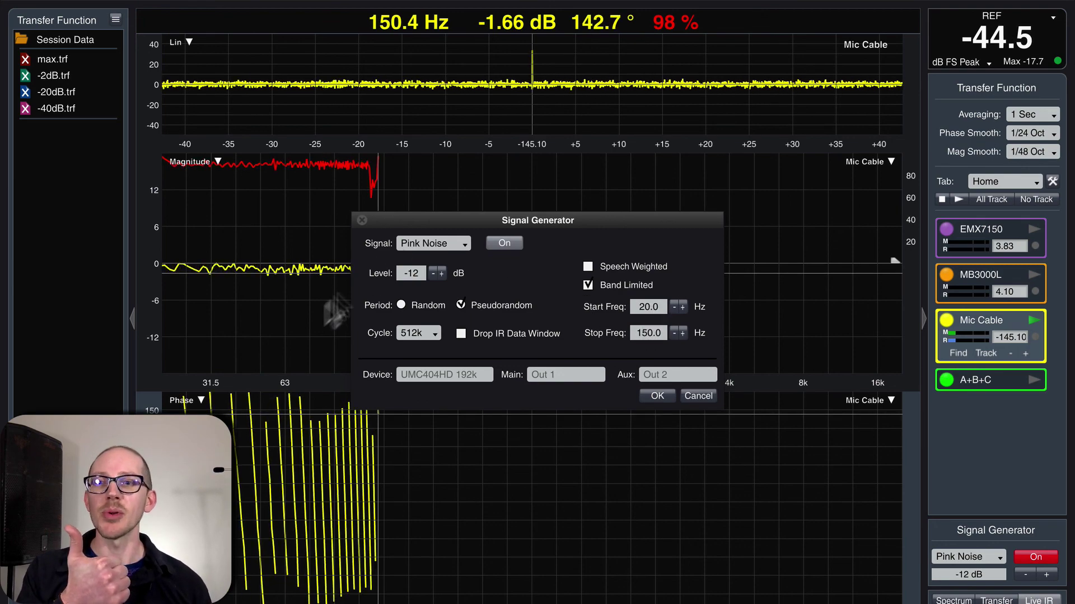
{"action": "left_click_drag", "start_coordinate": [456, 219], "coordinate": [563, 232]}
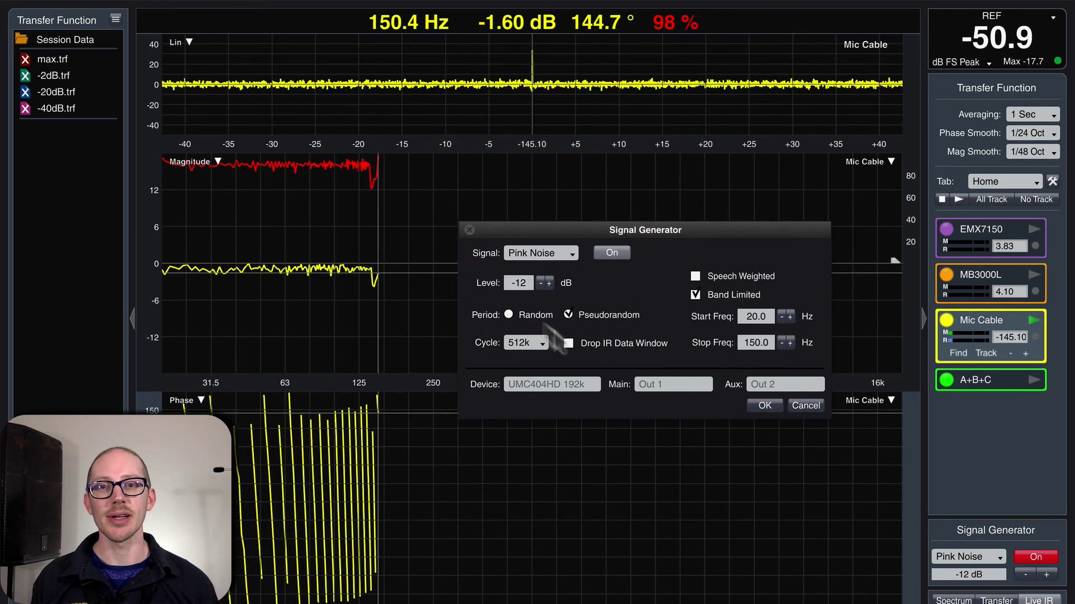
Step: Switch the pink noise period to Random and toggle Mic Cable delay tracking
{"action": "left_click", "coordinate": [508, 314]}
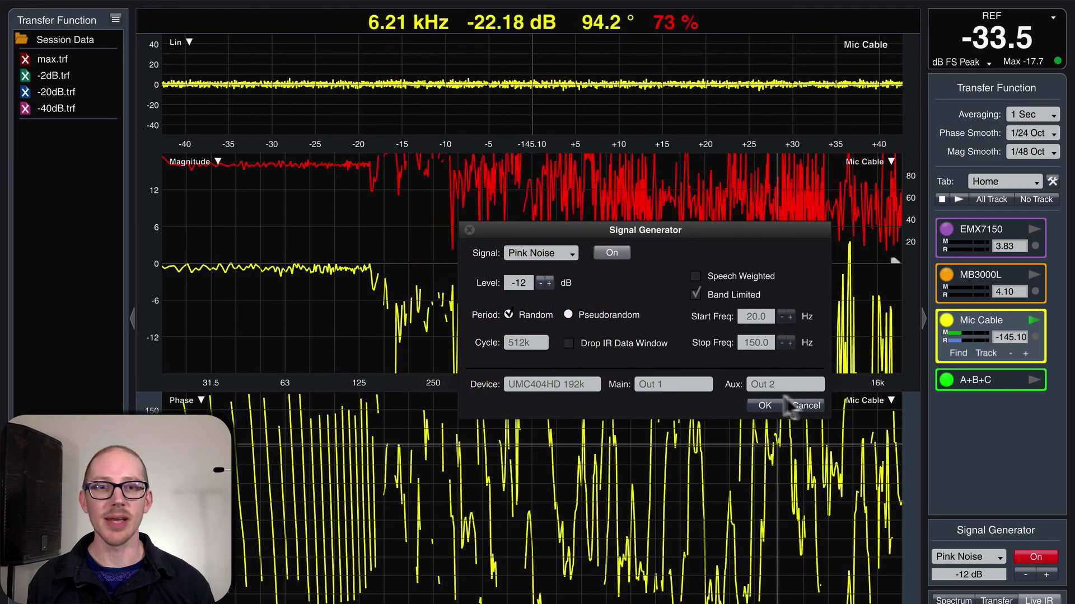
{"action": "left_click", "coordinate": [765, 405]}
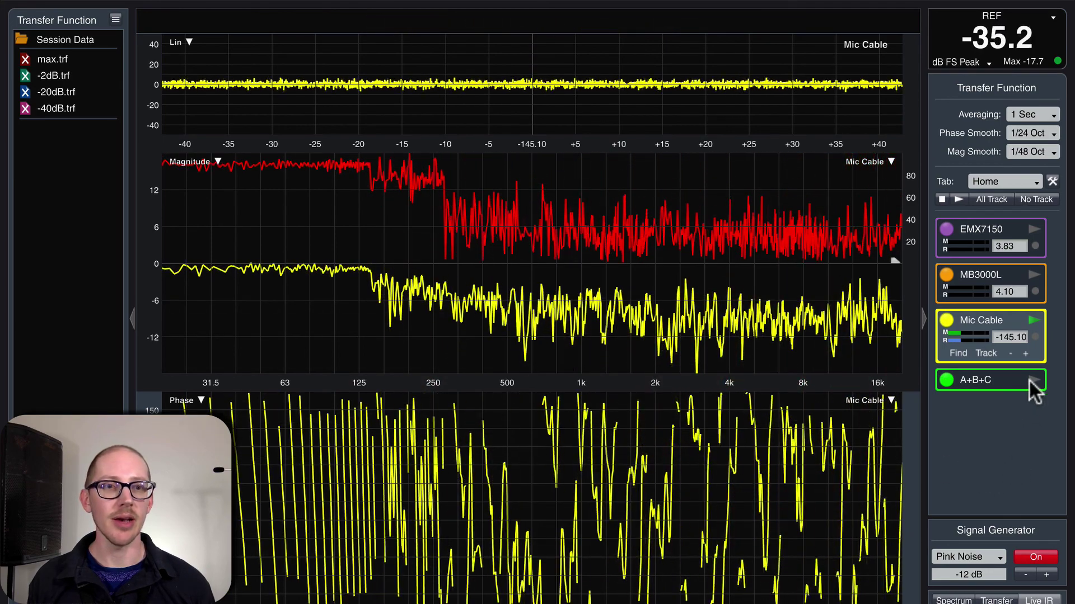
{"action": "left_click", "coordinate": [1034, 337]}
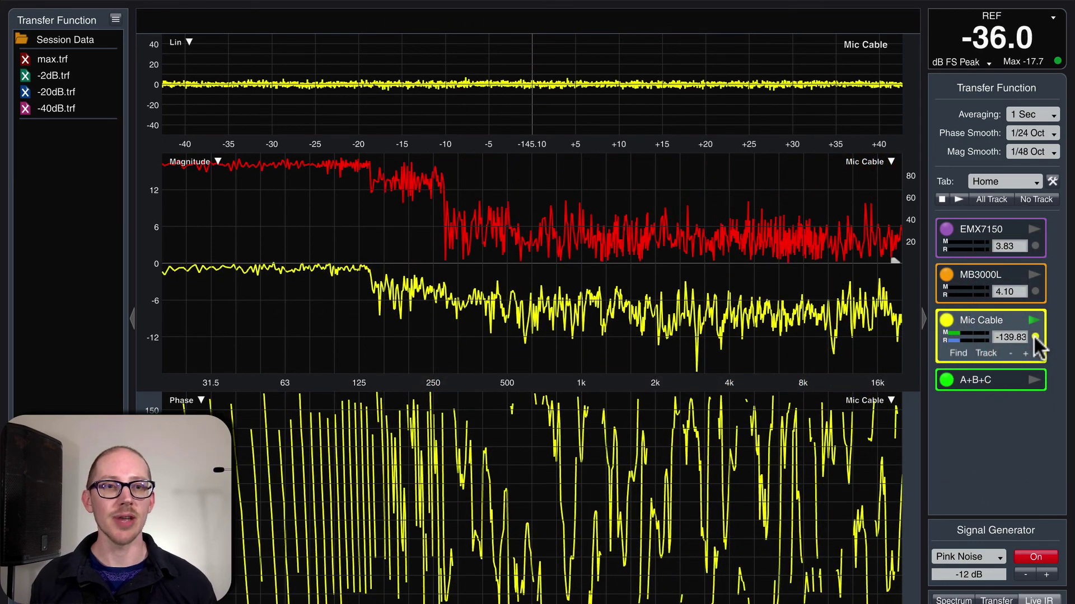
{"action": "left_click", "coordinate": [1034, 337]}
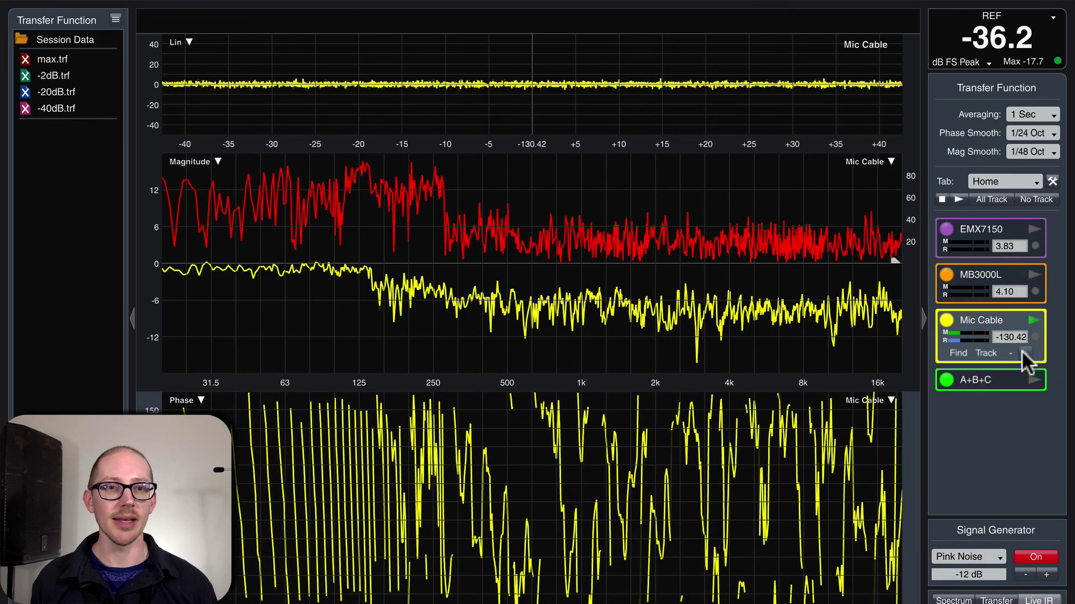
Step: Use the Delay Finder to set the Mic Cable delay to the measured 0.00 ms
{"action": "left_click", "coordinate": [997, 528]}
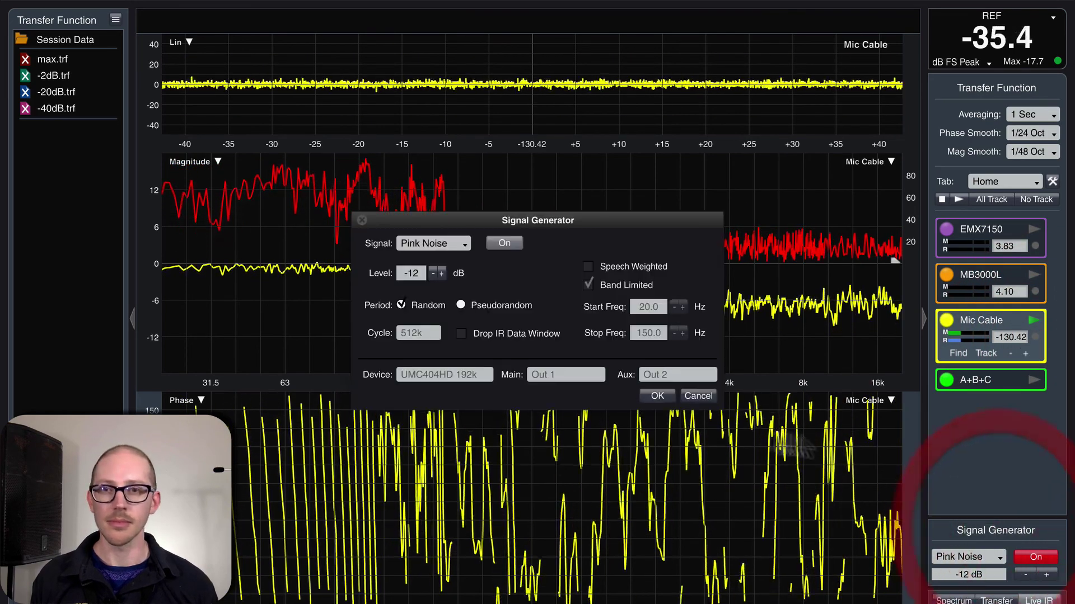
{"action": "left_click", "coordinate": [661, 397]}
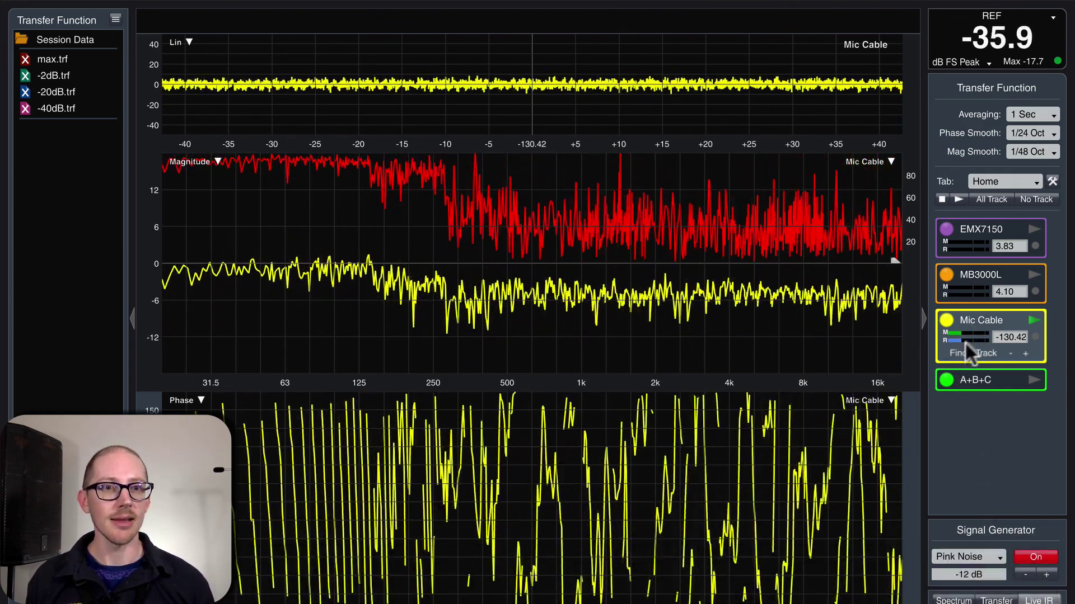
{"action": "left_click", "coordinate": [960, 351]}
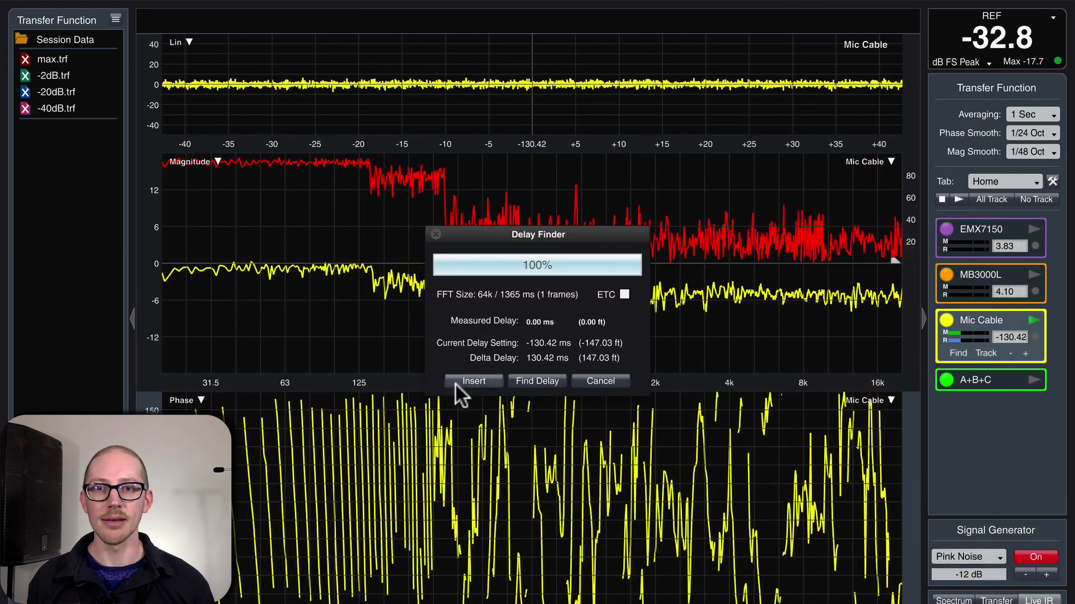
{"action": "left_click", "coordinate": [472, 380]}
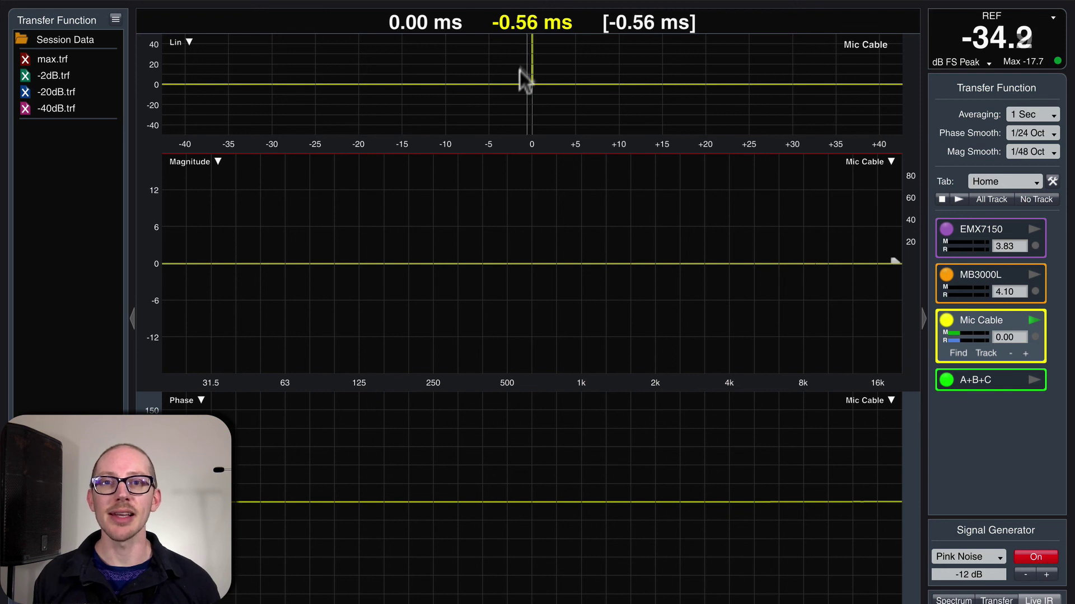
{"action": "left_click", "coordinate": [533, 74]}
{"action": "left_click_drag", "start_coordinate": [534, 73], "coordinate": [550, 28]}
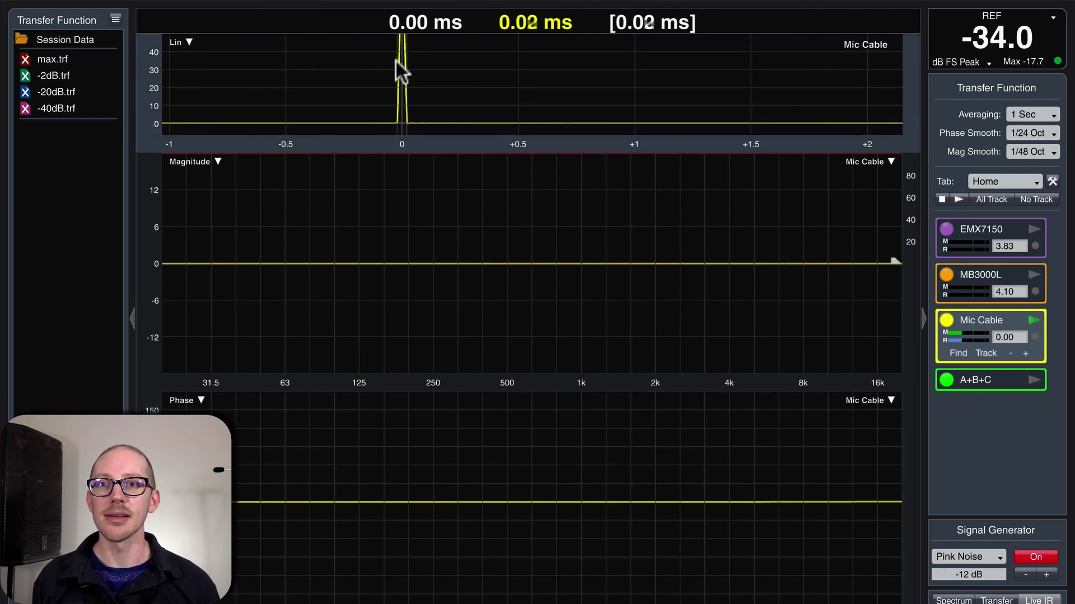
{"action": "left_click", "coordinate": [150, 78]}
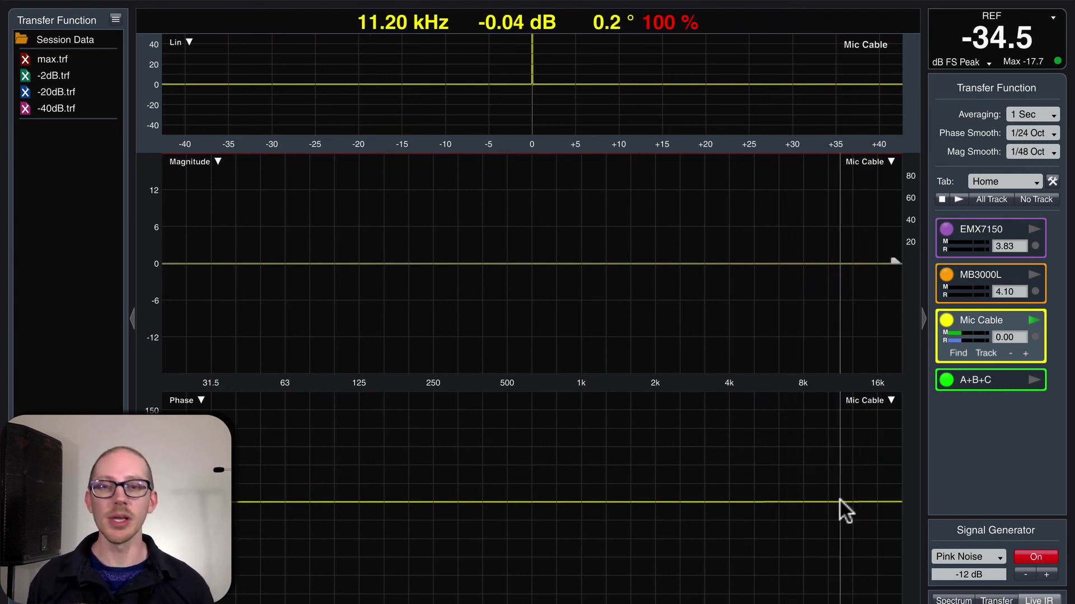
{"action": "left_click", "coordinate": [1011, 351]}
{"action": "left_click", "coordinate": [1021, 350]}
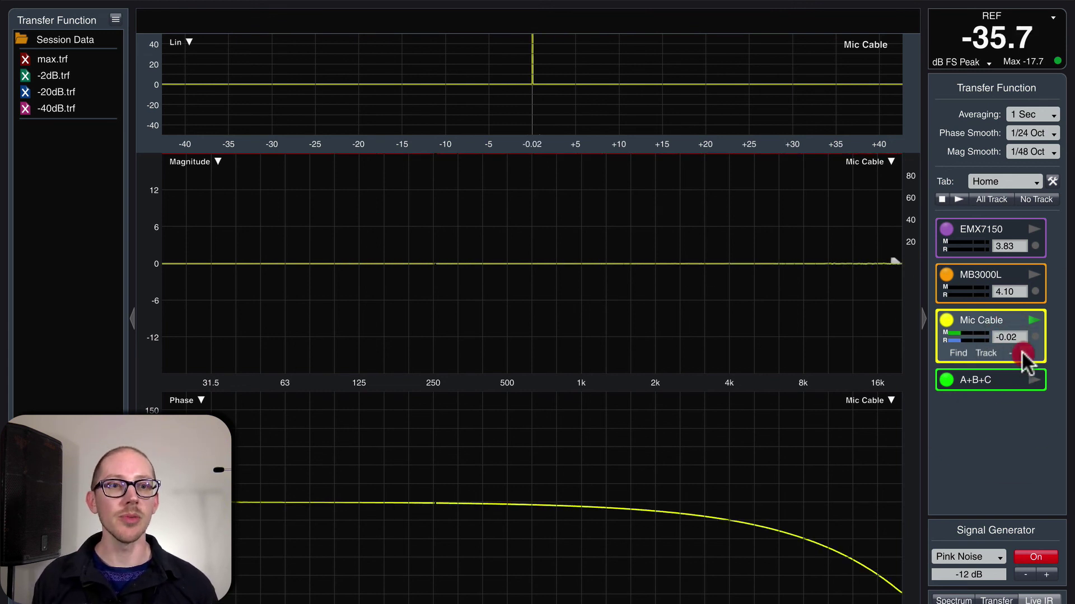
{"action": "left_click", "coordinate": [1021, 350]}
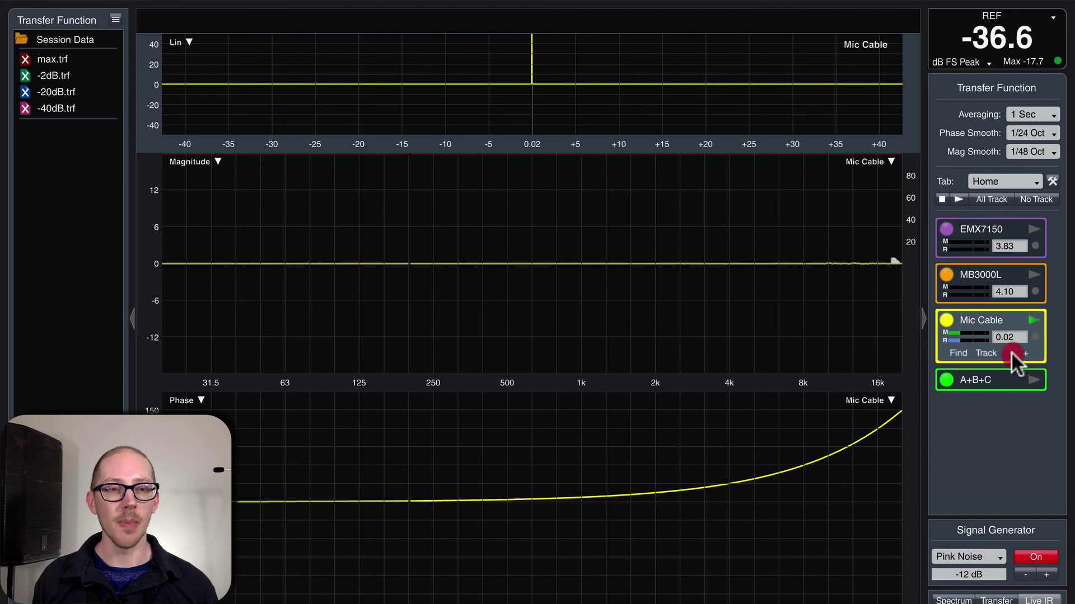
{"action": "left_click", "coordinate": [1010, 351]}
{"action": "left_click", "coordinate": [1010, 351]}
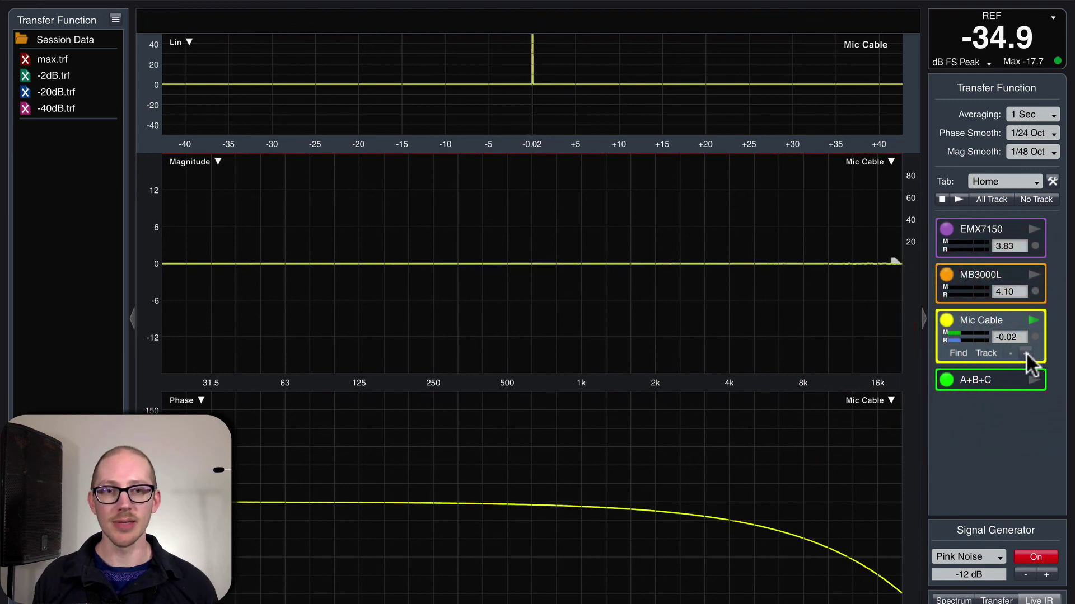
{"action": "left_click", "coordinate": [1025, 353]}
{"action": "left_click", "coordinate": [1022, 352]}
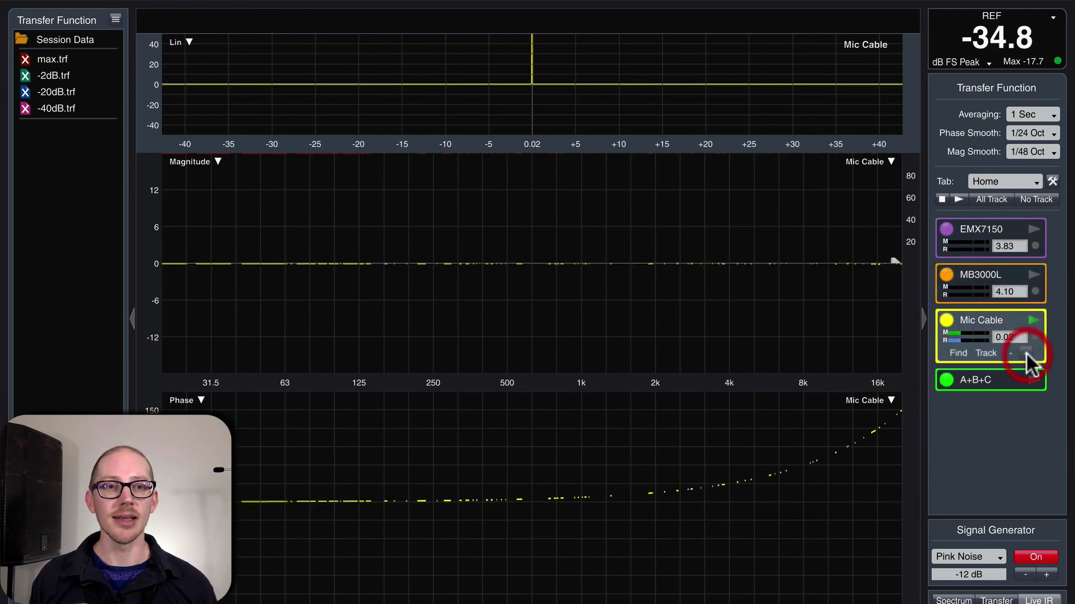
{"action": "left_click", "coordinate": [1019, 337]}
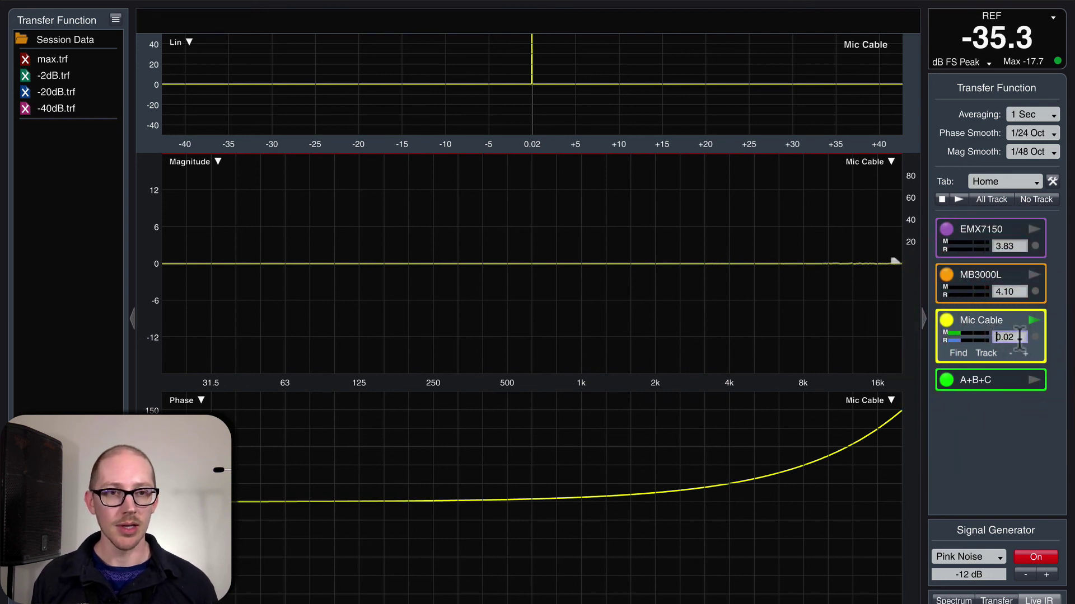
{"action": "left_click", "coordinate": [1019, 337]}
{"action": "key", "text": "BackSpace"}
{"action": "key", "text": "BackSpace"}
{"action": "key", "text": "BackSpace"}
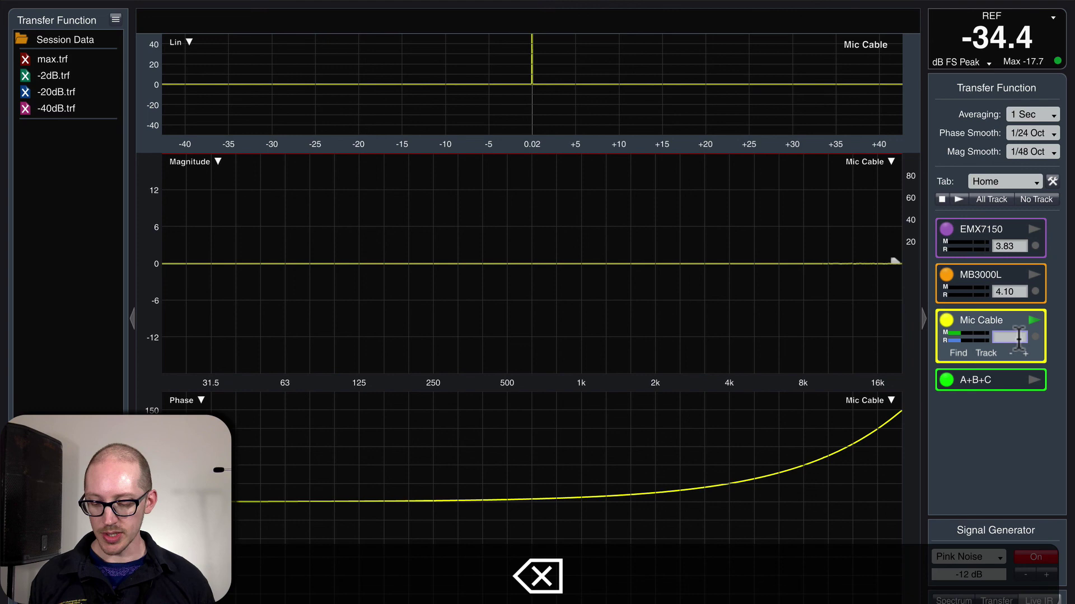
{"action": "type", "text": "1"}
{"action": "key", "text": "Return"}
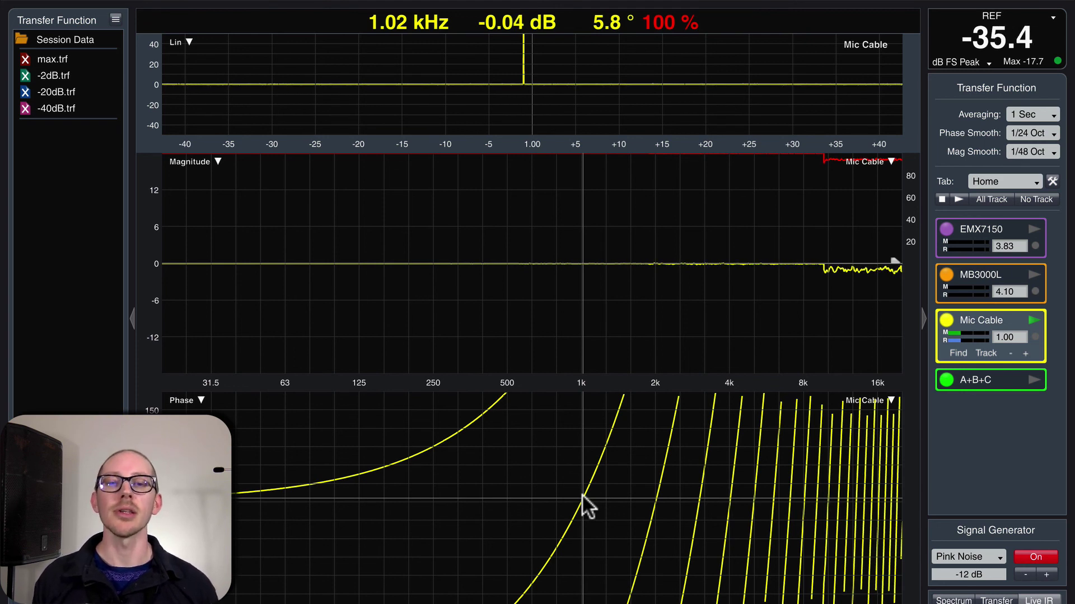
{"action": "left_click", "coordinate": [1008, 337]}
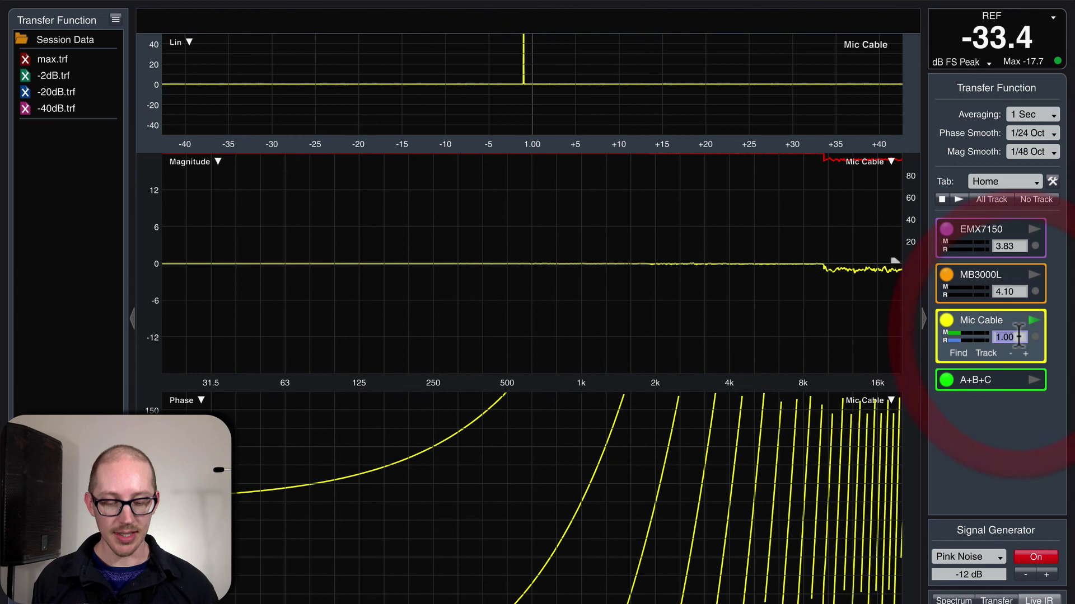
{"action": "type", "text": "0"}
{"action": "key", "text": "Return"}
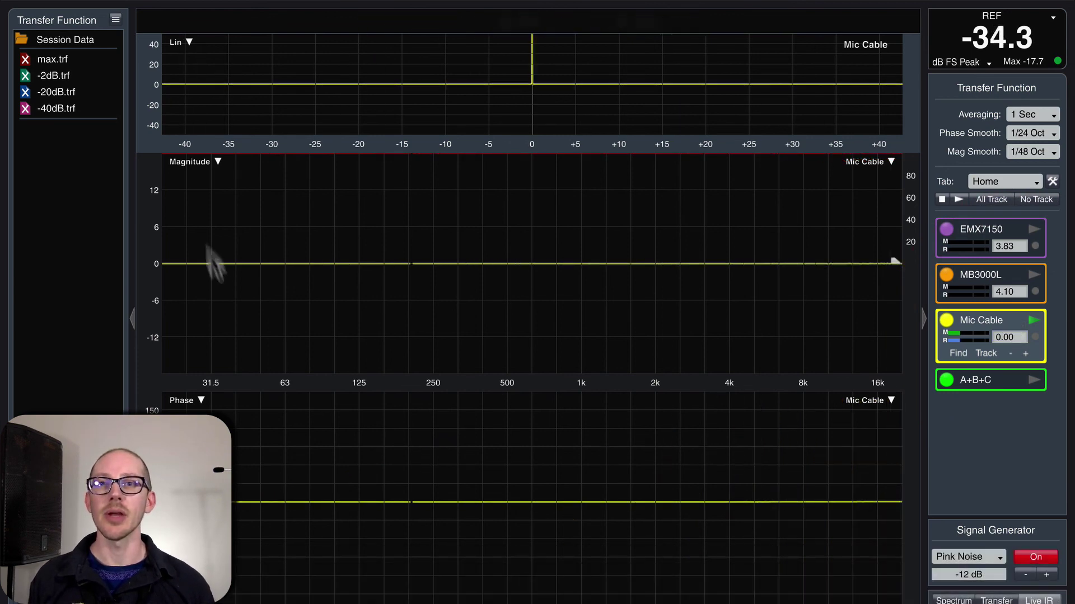